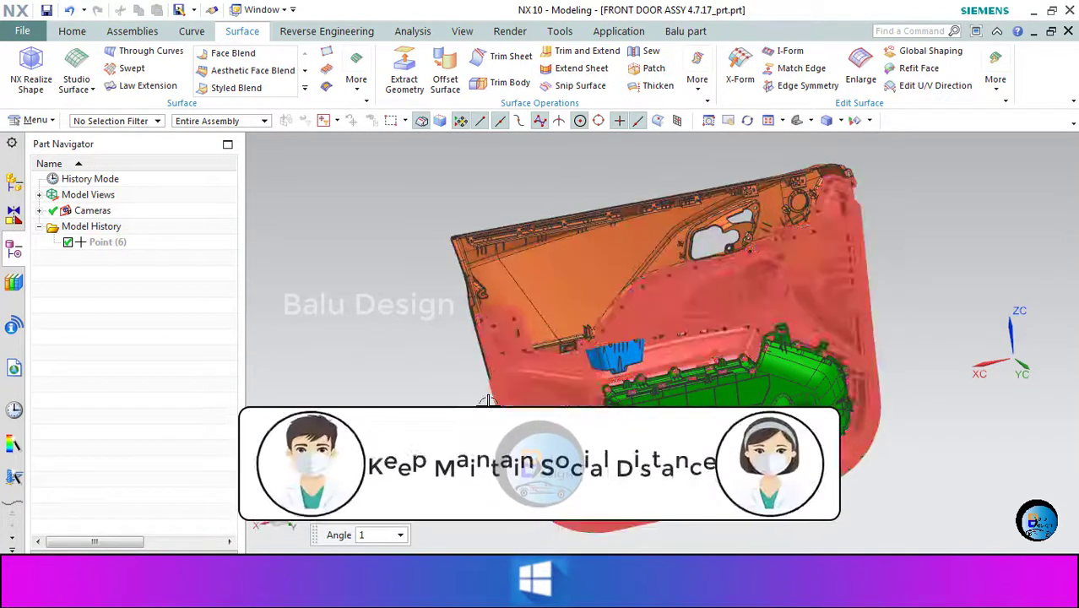
scroll(560, 382, "up", 3)
scroll(659, 337, "up", 5)
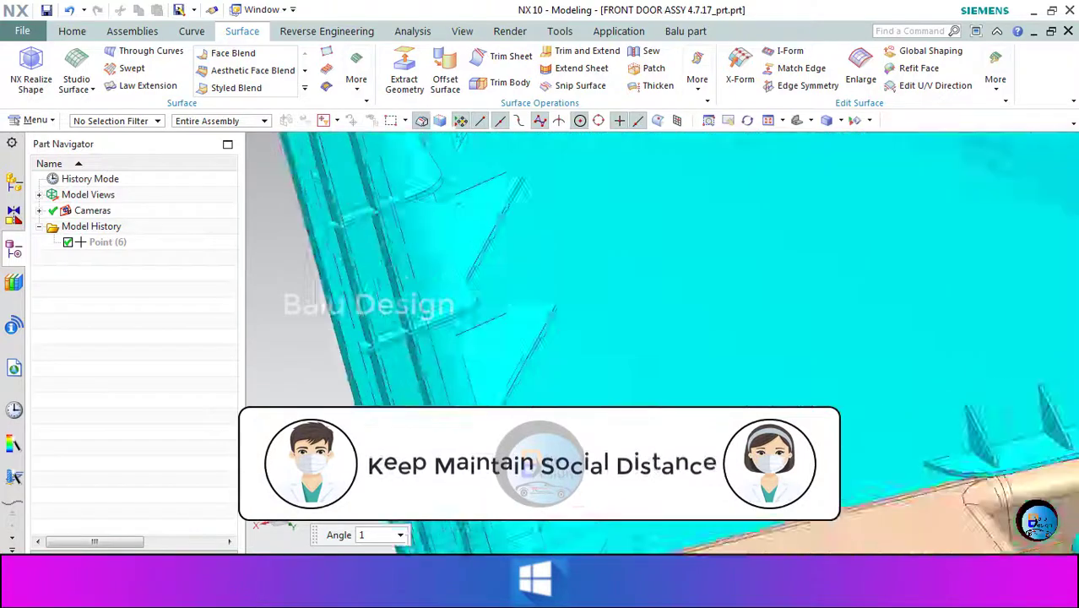
scroll(475, 263, "up", 2)
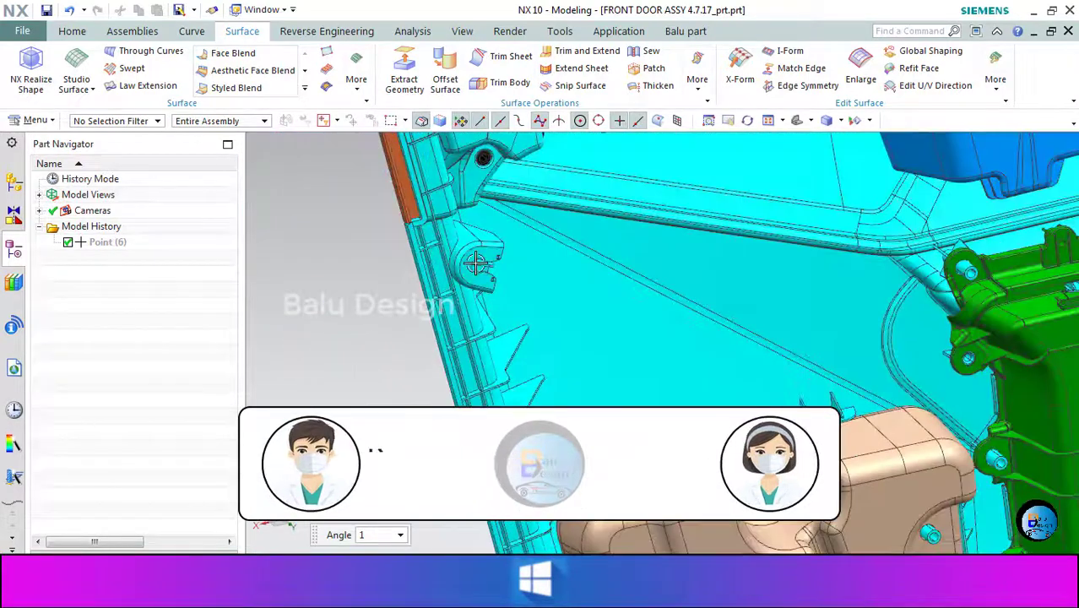
scroll(475, 263, "up", 2)
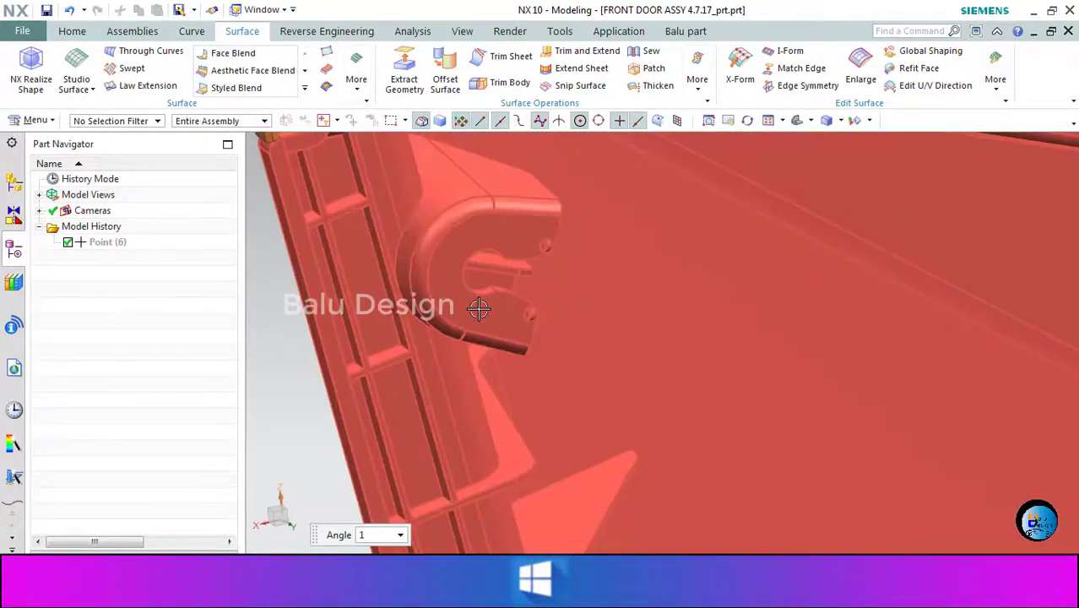
scroll(481, 304, "down", 2)
scroll(482, 306, "down", 2)
scroll(477, 309, "down", 1)
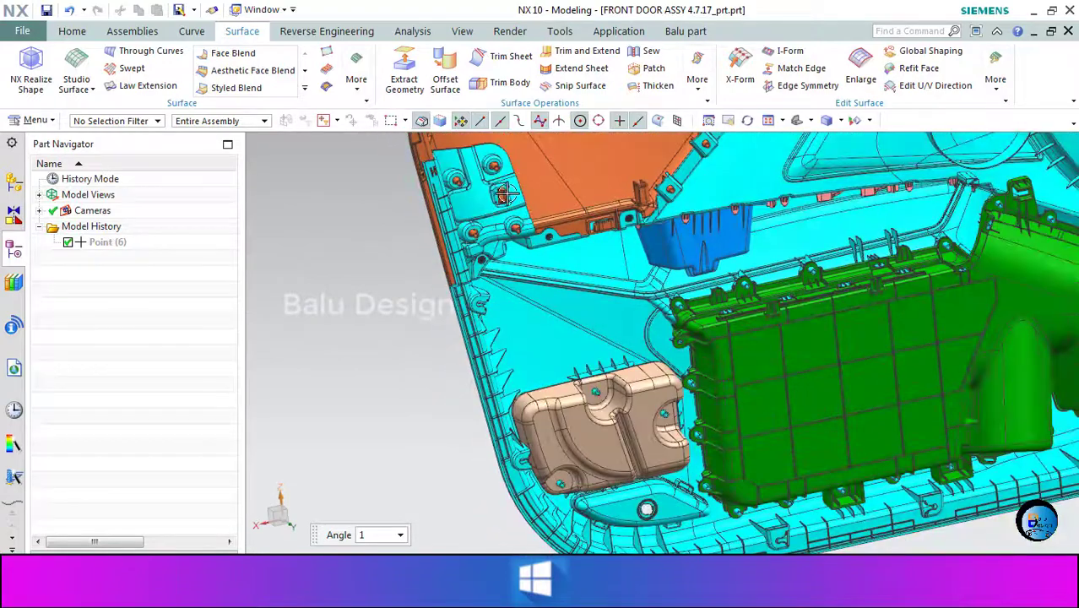
scroll(505, 194, "up", 2)
scroll(515, 236, "up", 2)
scroll(528, 274, "up", 2)
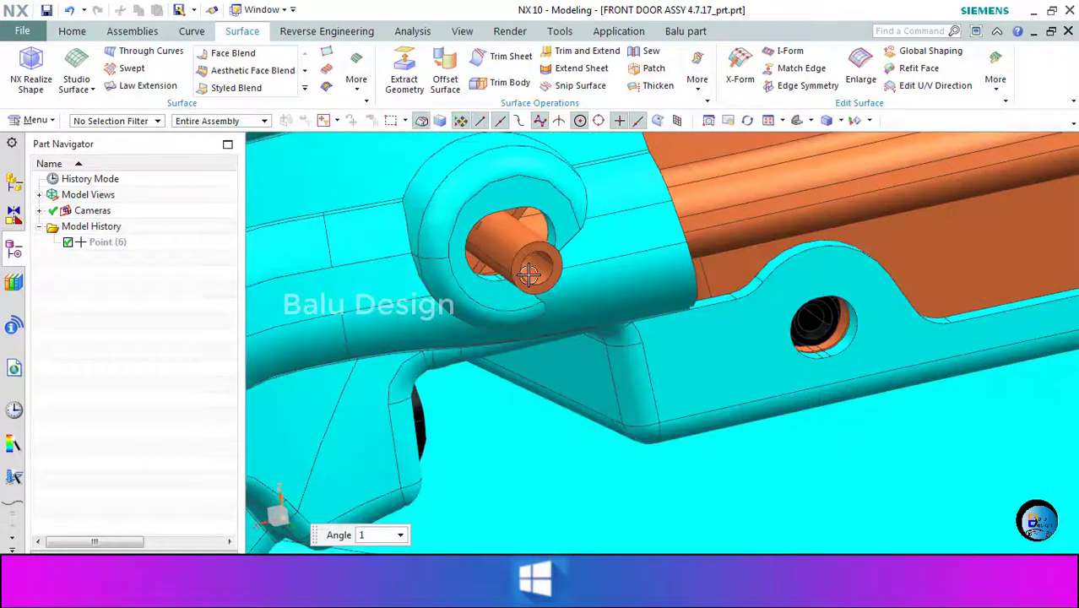
scroll(527, 274, "up", 1)
scroll(514, 275, "down", 2)
scroll(498, 275, "down", 2)
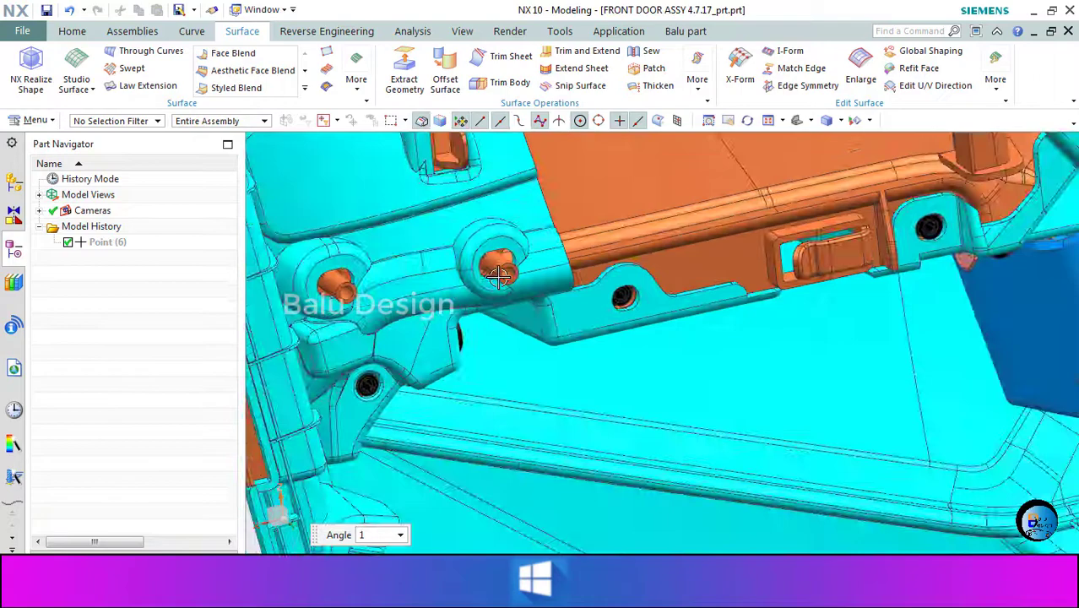
scroll(621, 297, "up", 3)
scroll(621, 304, "up", 1)
scroll(596, 310, "down", 1)
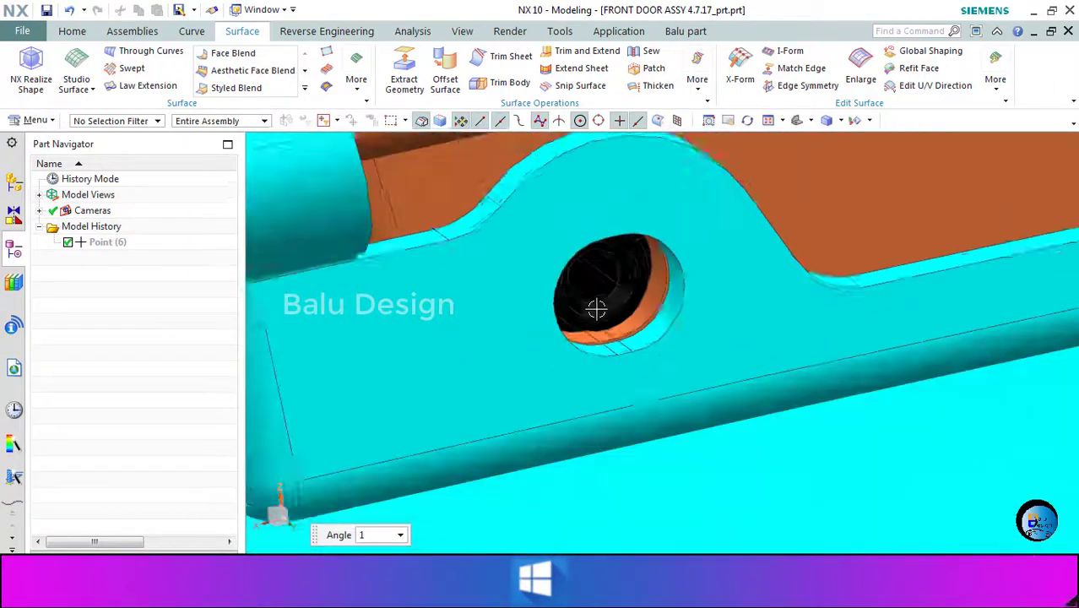
scroll(596, 310, "down", 2)
scroll(596, 309, "down", 2)
scroll(706, 290, "down", 2)
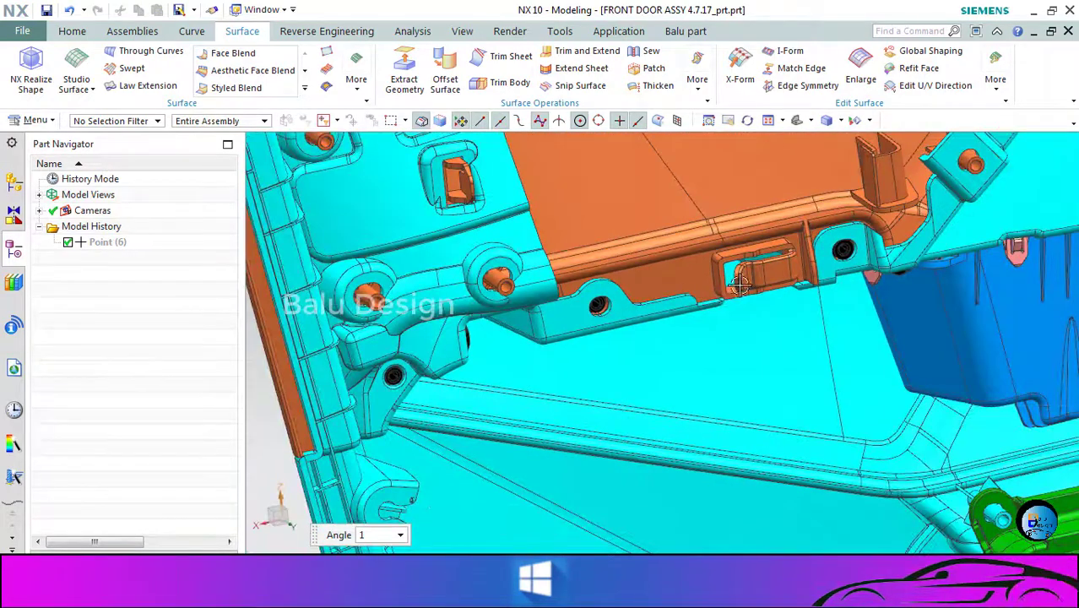
scroll(613, 325, "down", 2)
scroll(609, 329, "down", 2)
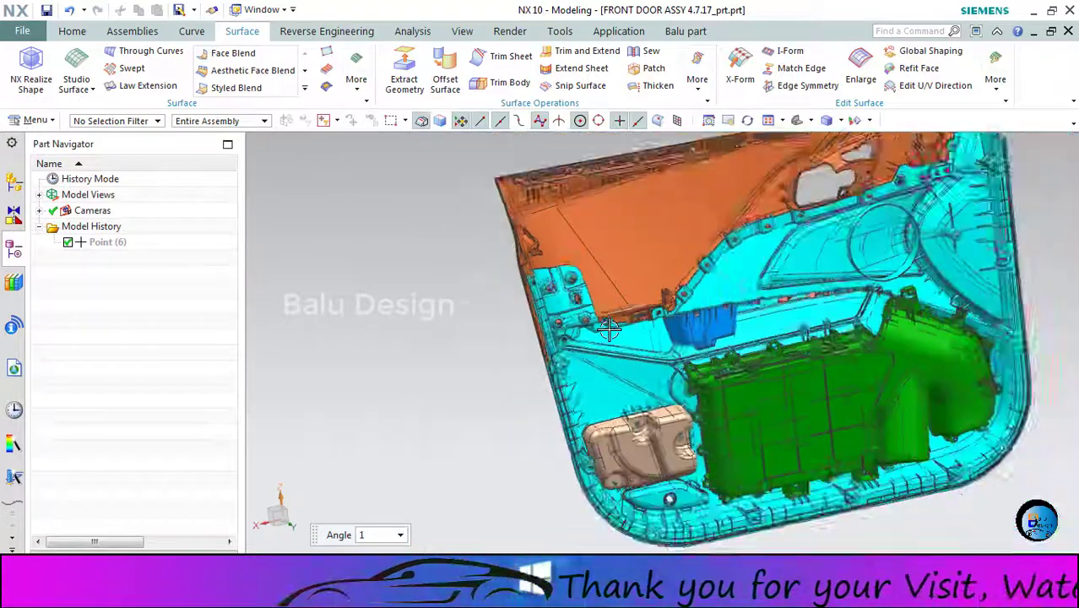
scroll(610, 329, "down", 2)
scroll(967, 420, "up", 4)
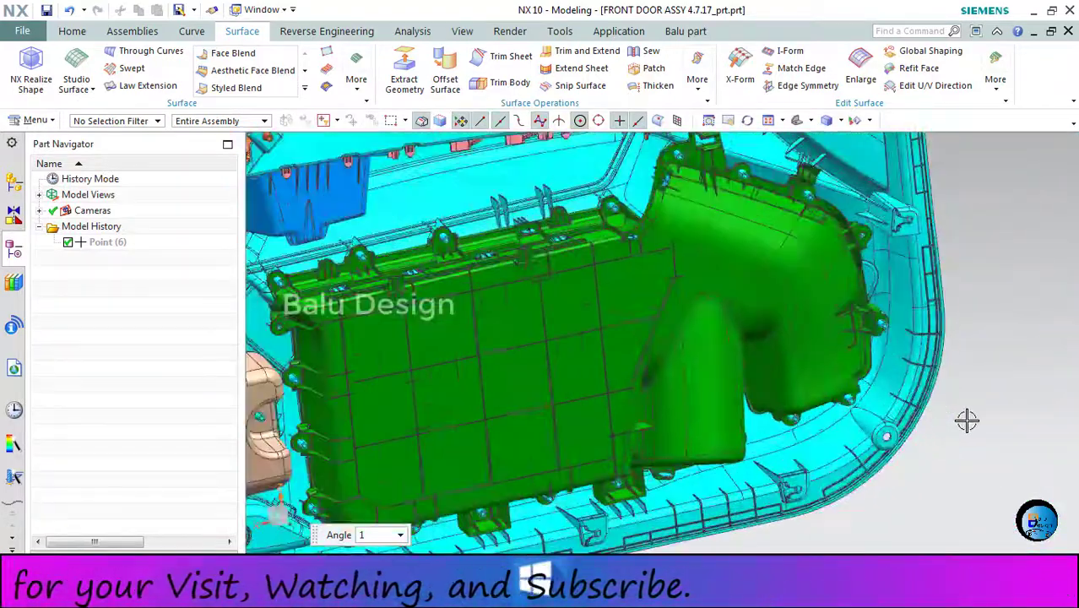
scroll(572, 395, "down", 2)
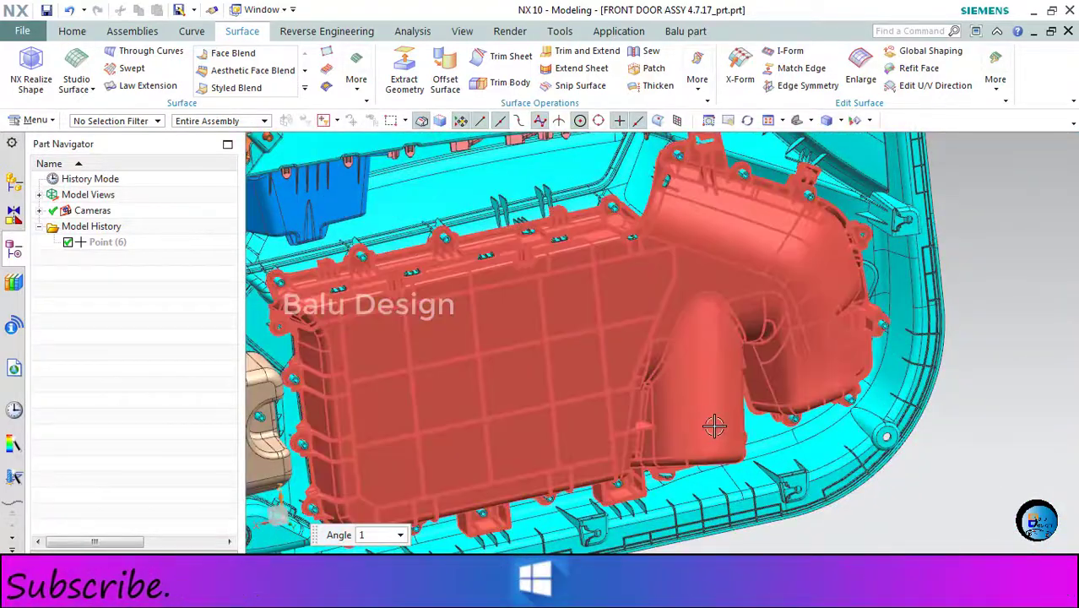
scroll(713, 425, "down", 2)
scroll(620, 500, "up", 5)
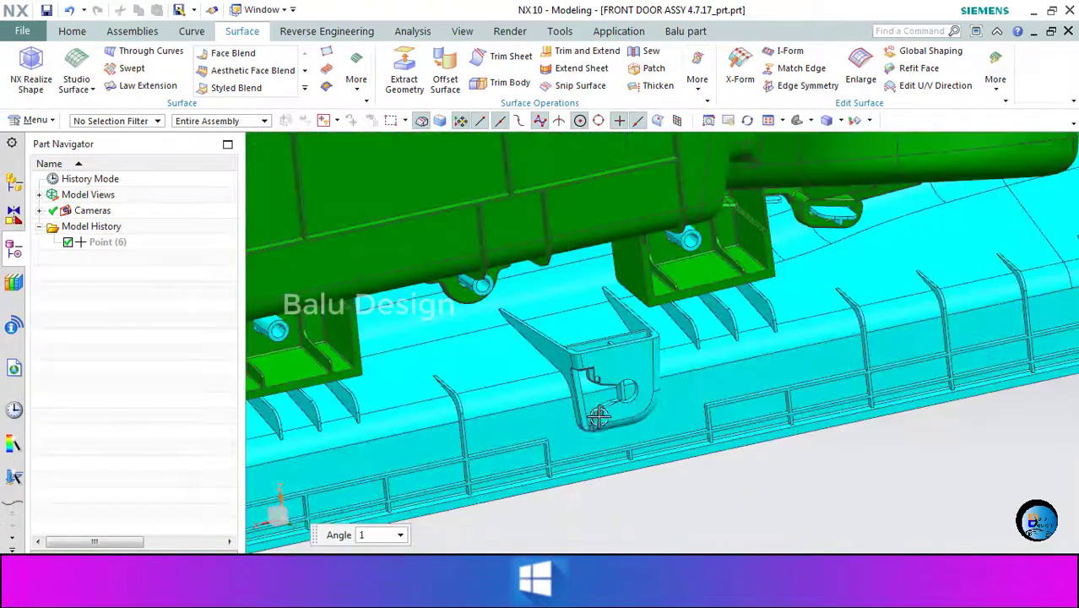
scroll(653, 467, "down", 1)
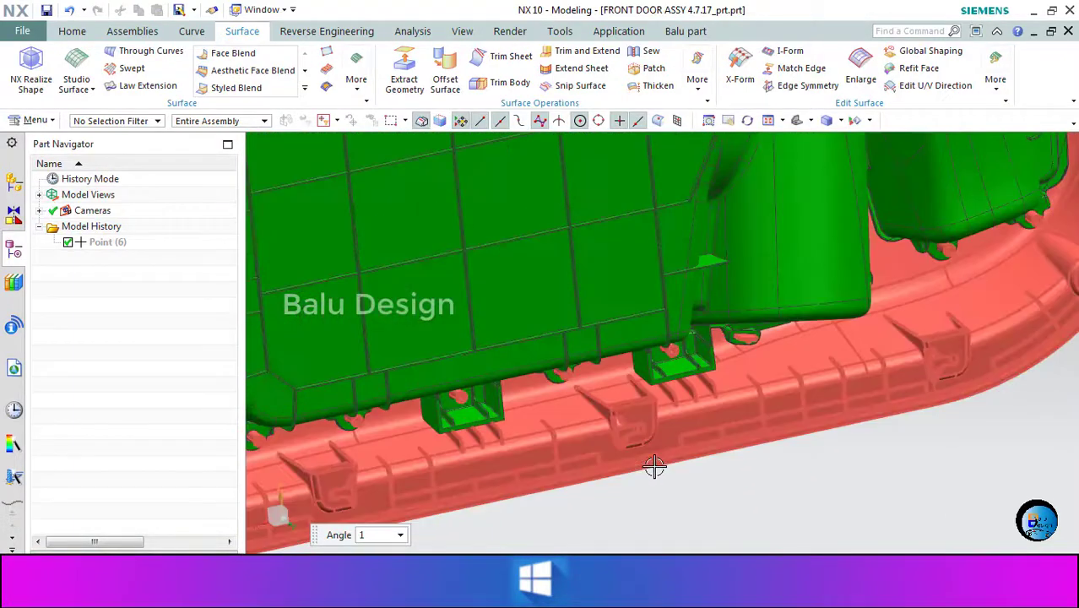
scroll(652, 463, "down", 2)
scroll(652, 463, "down", 1)
scroll(652, 462, "down", 1)
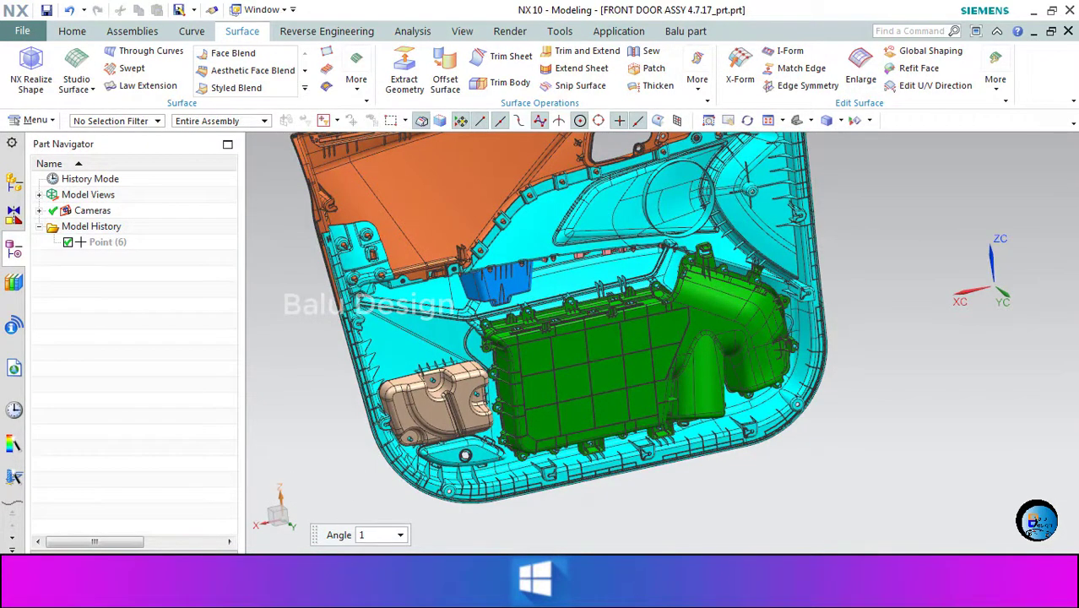
- Rotate the door trim assembly around to its front side, showing the armrest and switch panel
middle_click_drag(934, 524, 926, 516)
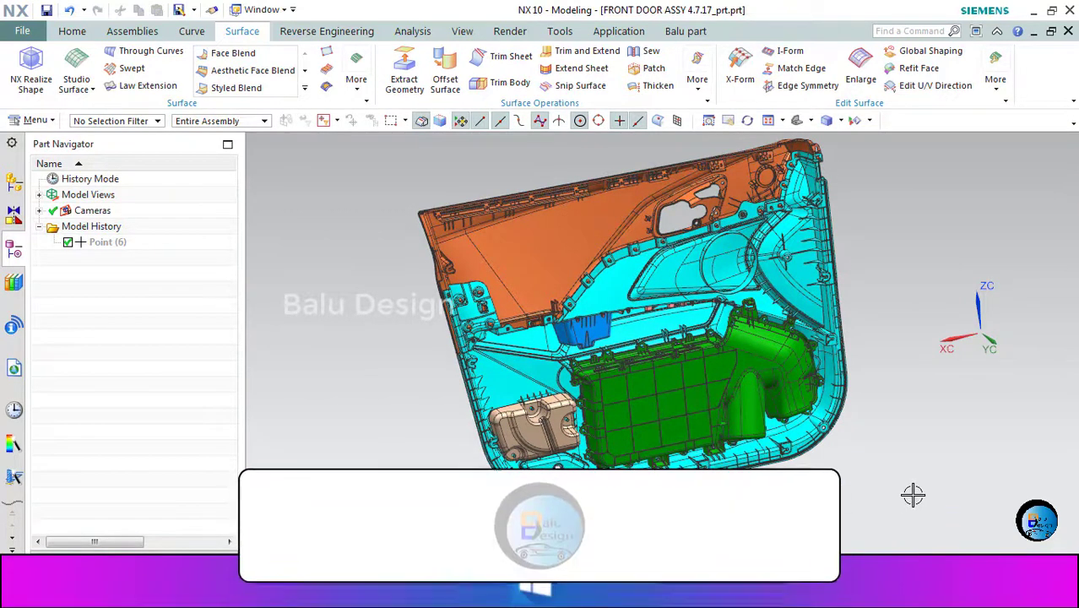
double_click(380, 536)
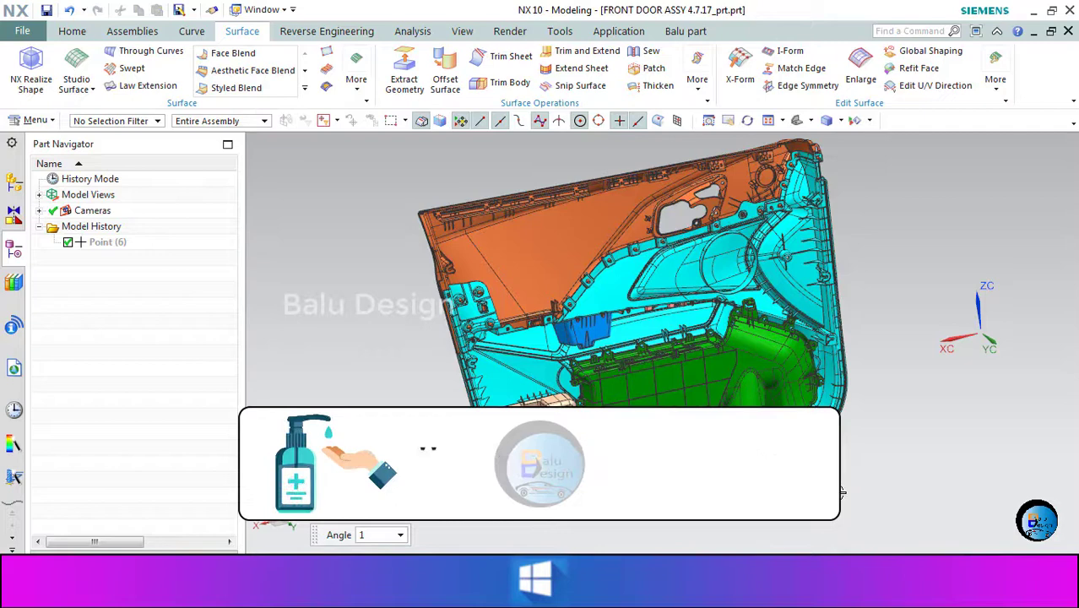
key("Left")
key("Left")
key("Left")
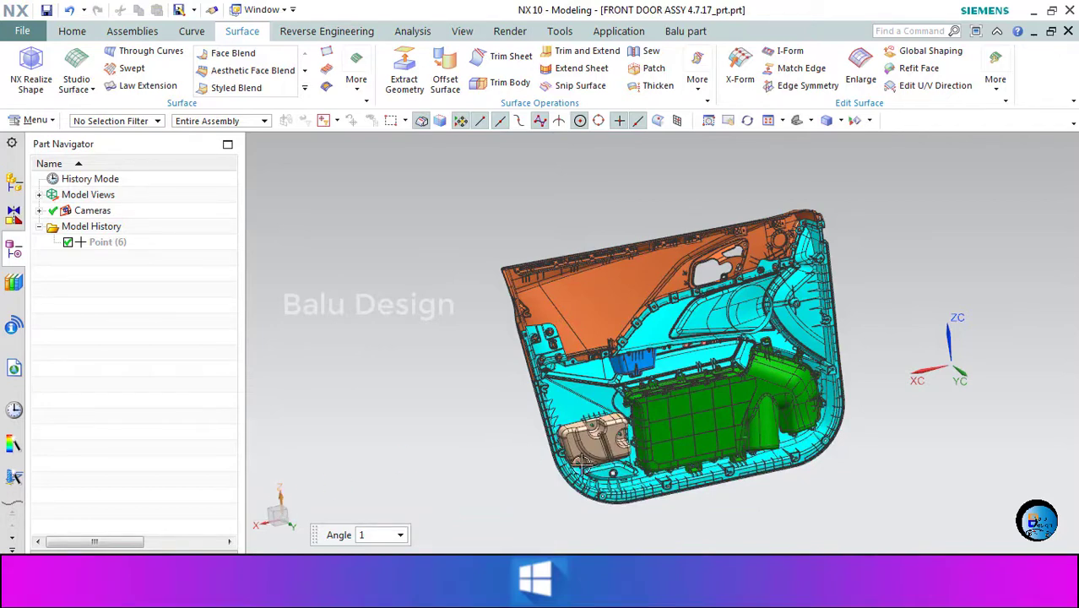
scroll(645, 465, "up", 5)
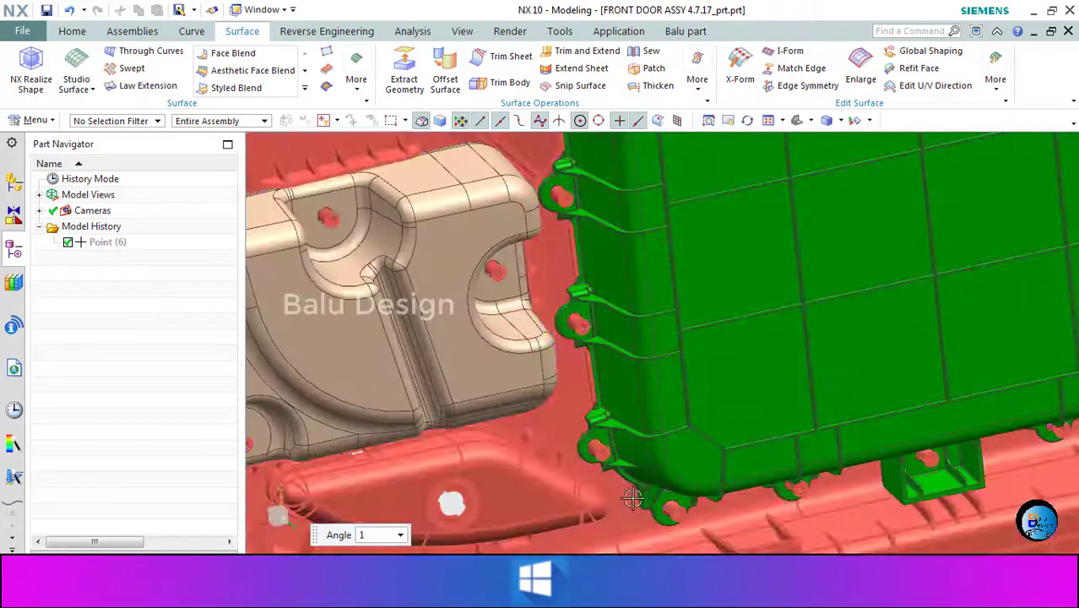
scroll(645, 478, "down", 2)
scroll(648, 422, "down", 3)
scroll(650, 400, "down", 3)
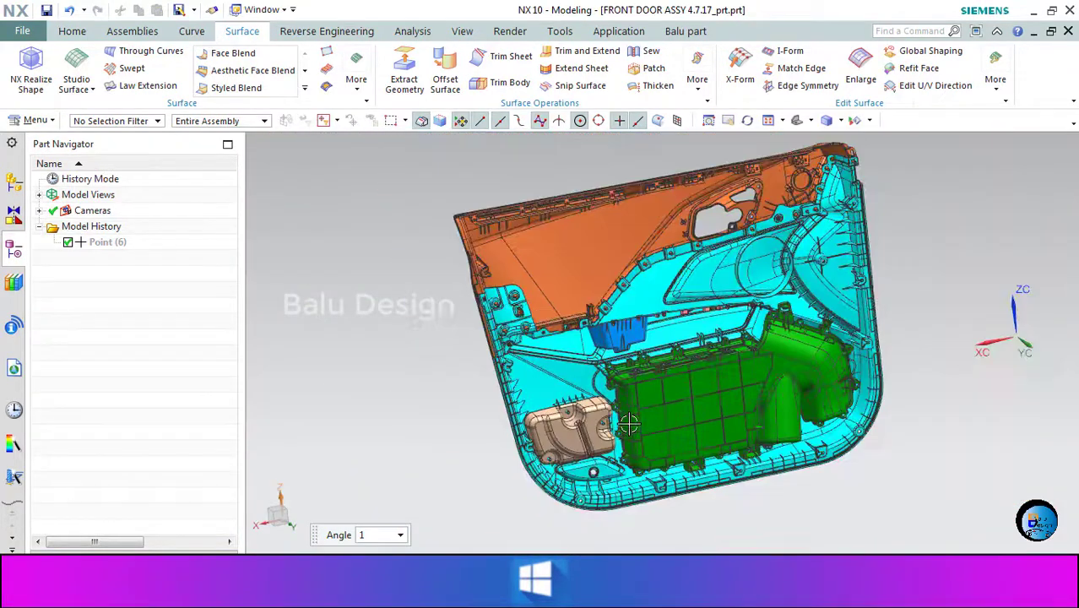
mouse_move(313, 482)
middle_mouse_down()
mouse_move(868, 399)
mouse_move(873, 387)
middle_mouse_up()
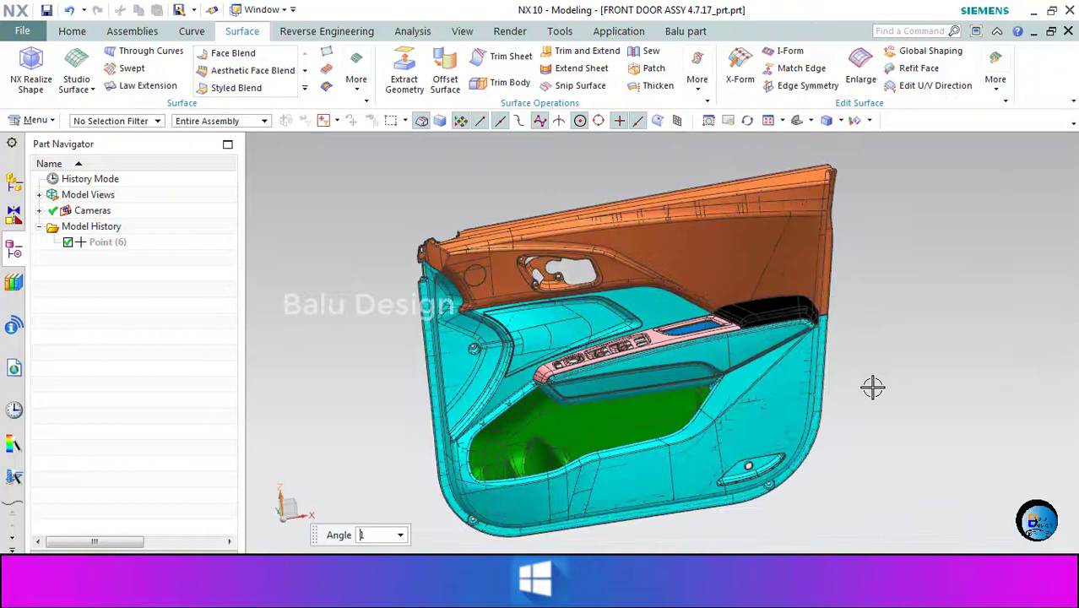
- Hide all door trim components, then show PNL_FRT_DR_TRIM_UPR24 and the lower main trim panel
left_click(14, 186)
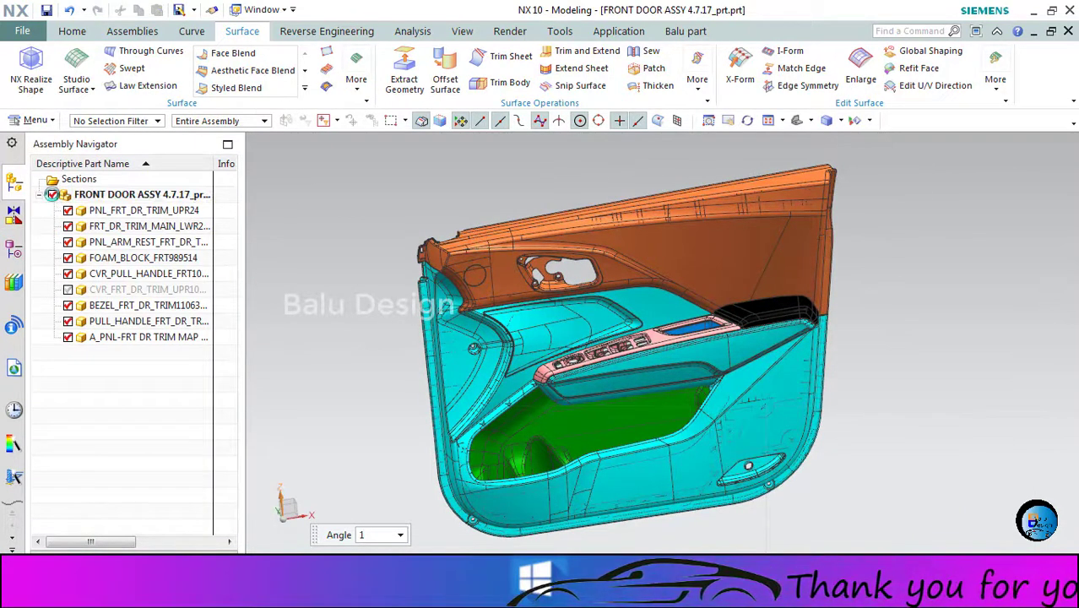
left_click(52, 194)
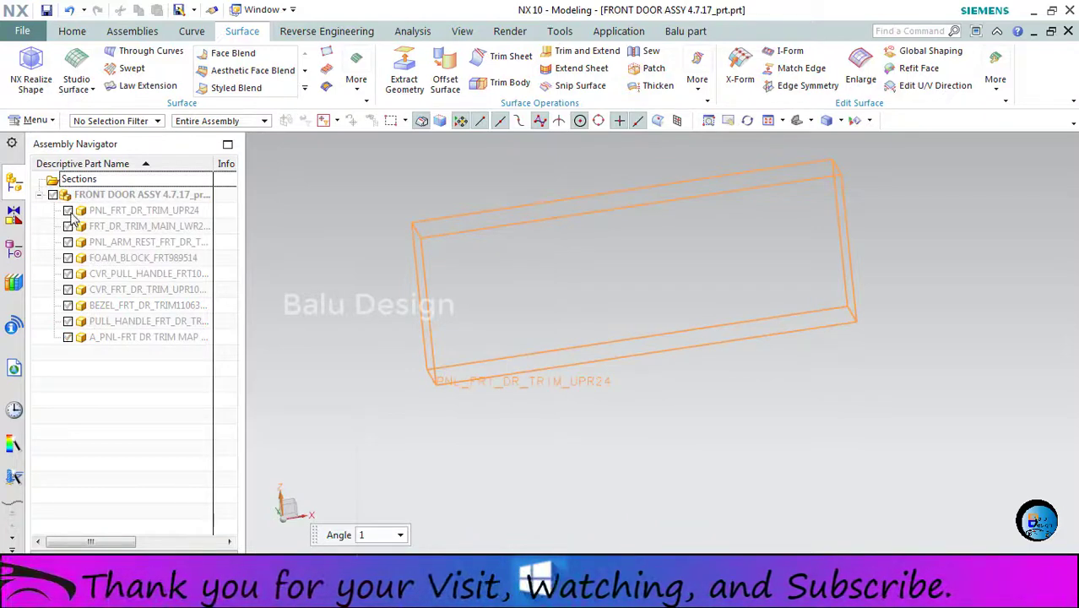
left_click(68, 210)
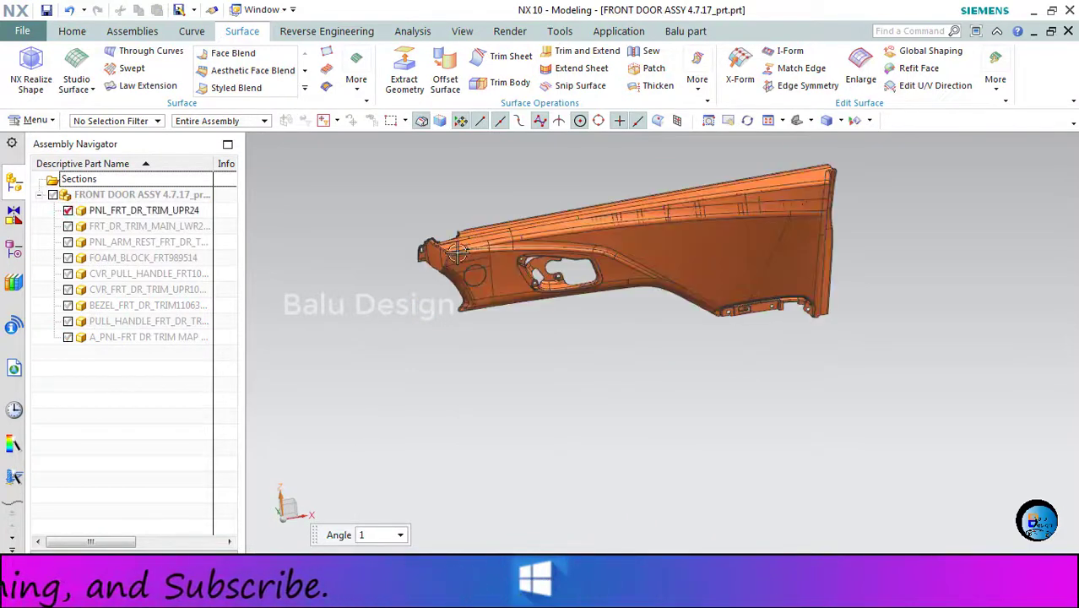
left_click(68, 226)
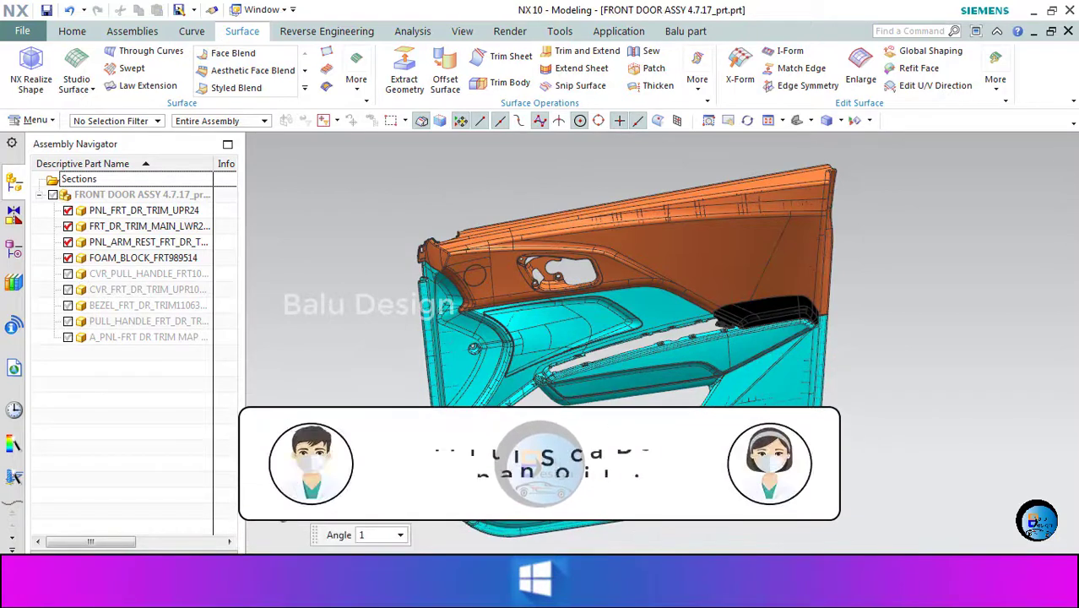
- Turn the door trim sideways with the rotation angle and arrow keys to view its back
double_click(380, 537)
key("Left")
key("Left")
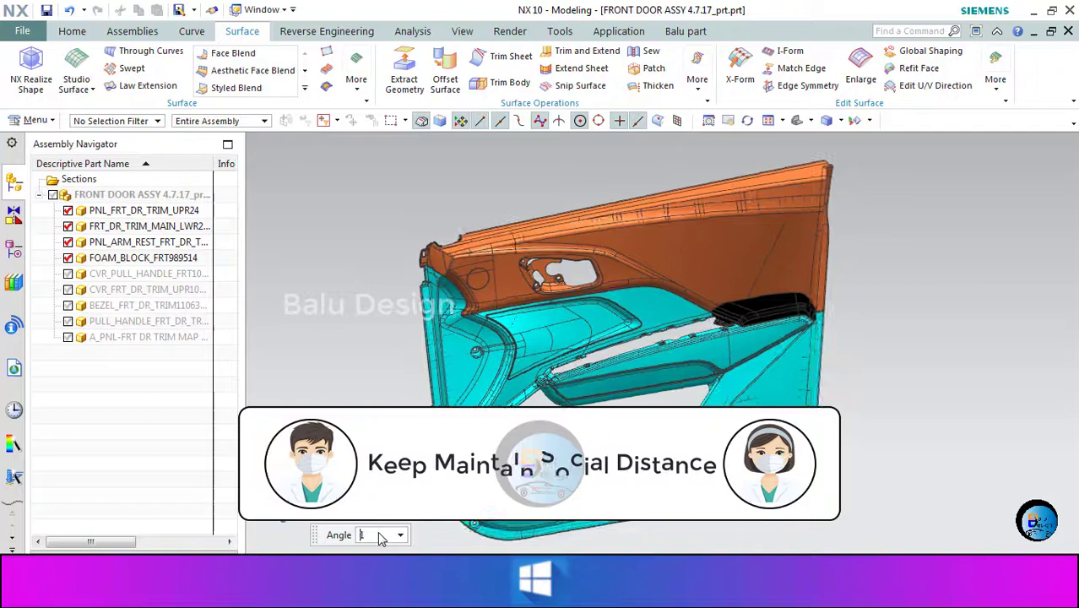
key("Left")
key("Left")
key("Left")
key("Left")
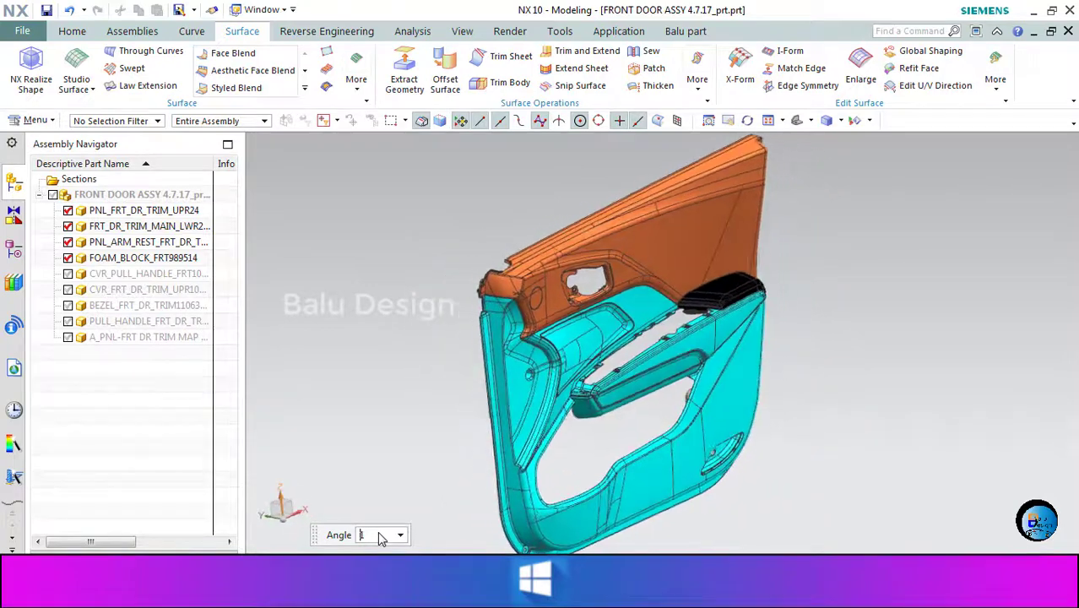
key("Left")
key("Left")
key("Left")
key("Left")
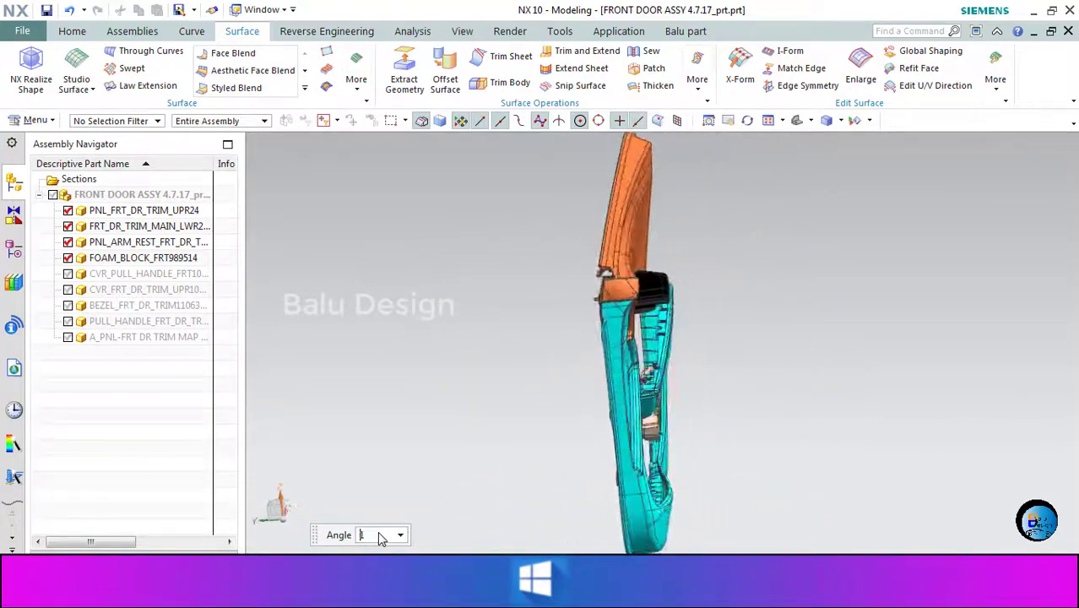
key("Left")
key("Left")
key("Left")
key("Left")
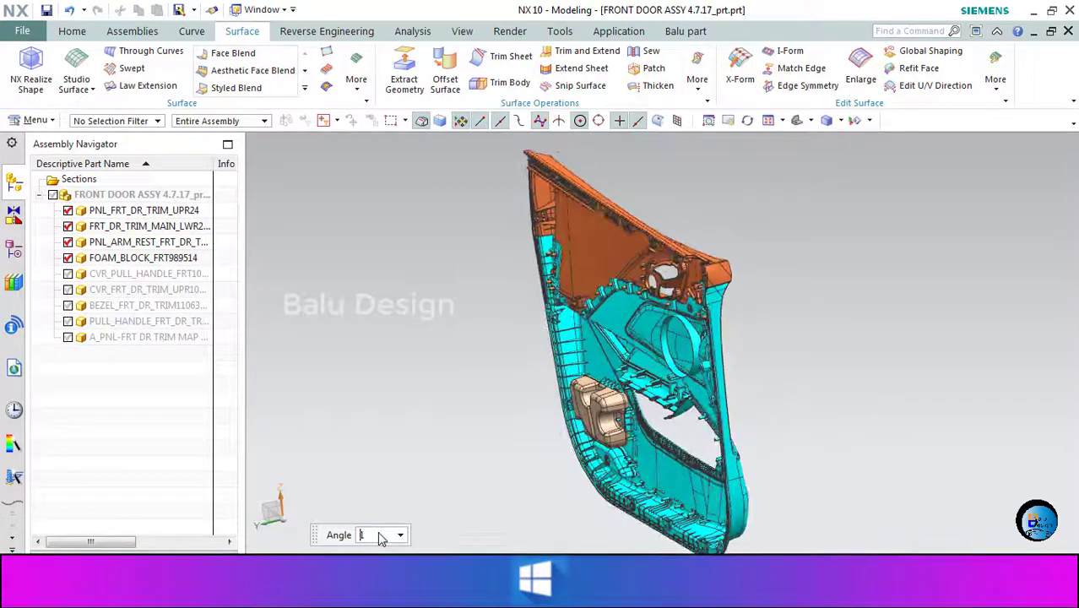
- Toggle FOAM_BLOCK off and back on, then show CVR_PULL_HANDLE
left_click(67, 257)
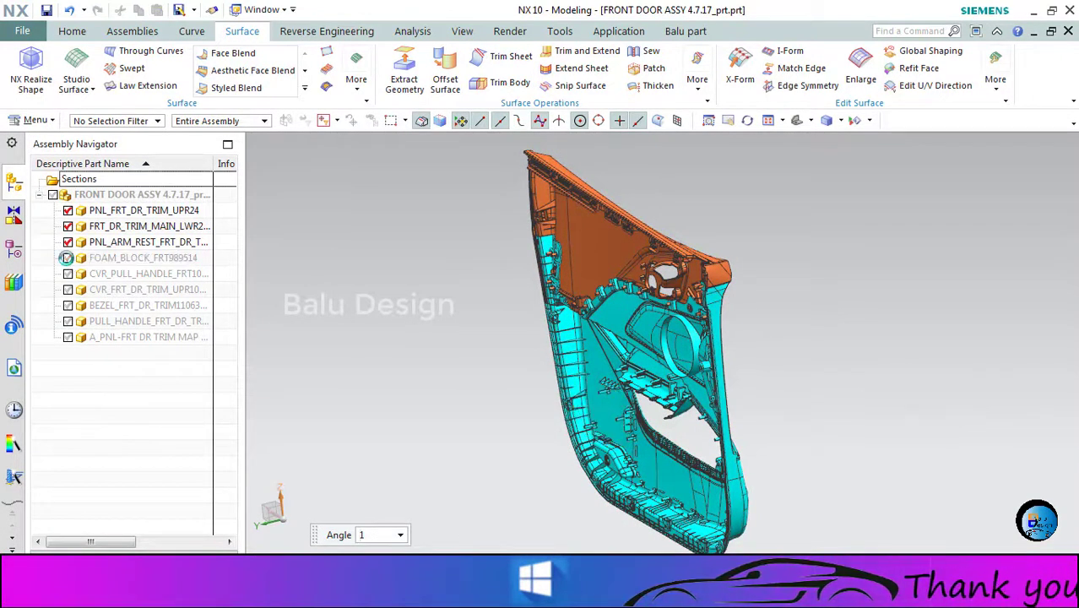
left_click(67, 258)
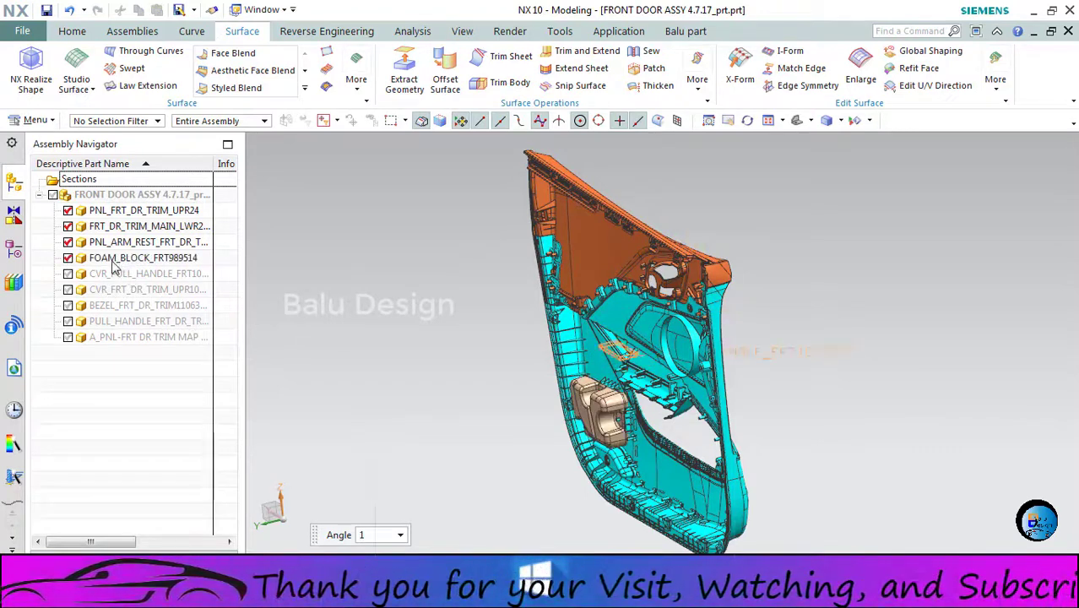
left_click(68, 273)
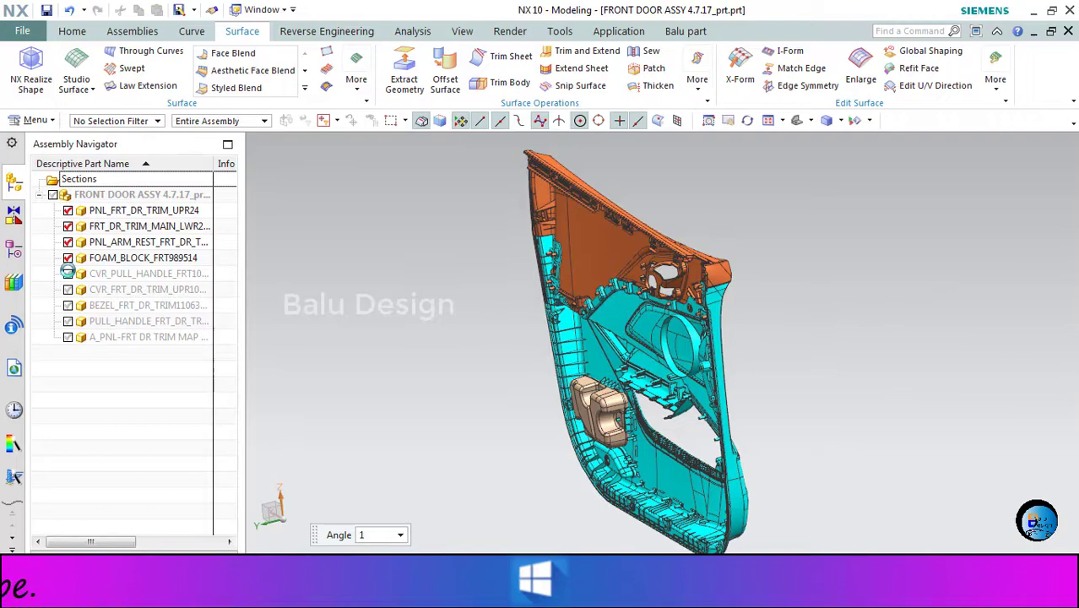
scroll(577, 348, "up", 3)
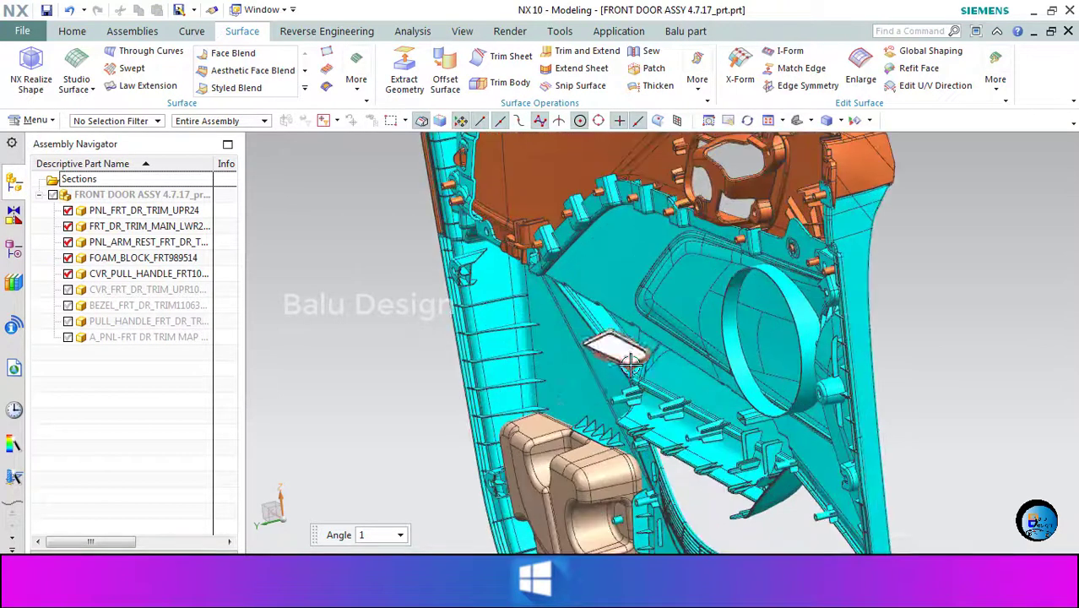
scroll(580, 340, "up", 2)
scroll(602, 312, "down", 3)
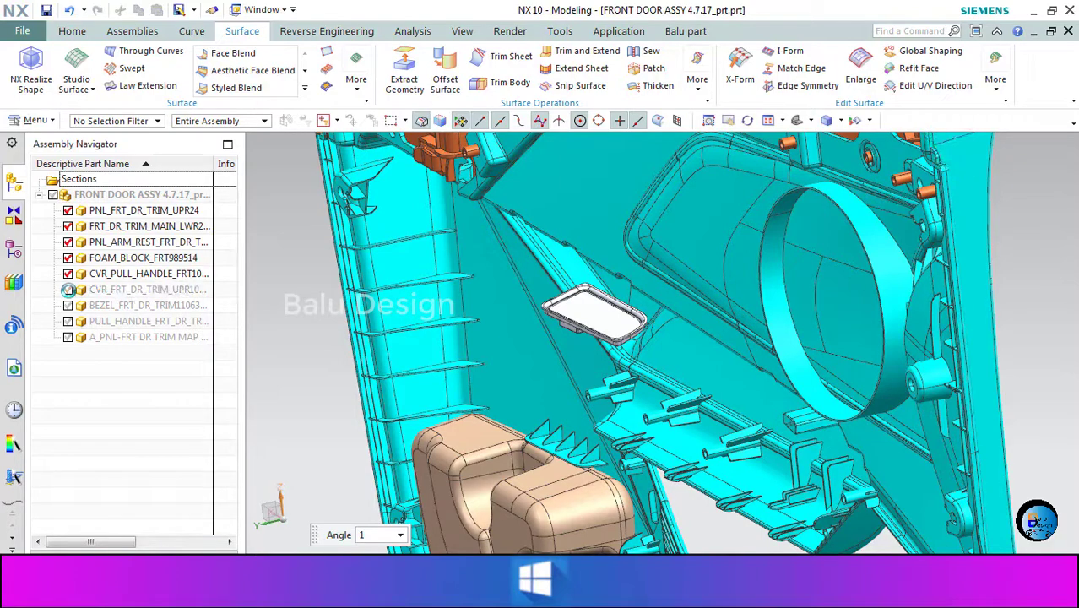
scroll(675, 272, "down", 2)
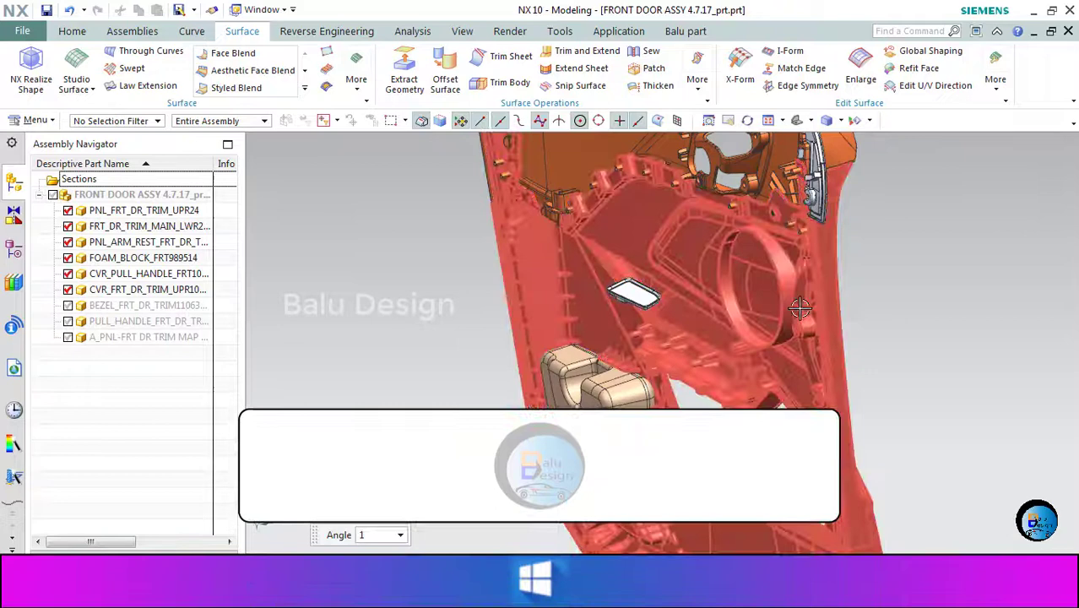
- Orbit the door model to a new angle, then back to a front view
middle_click_drag(680, 306, 881, 285)
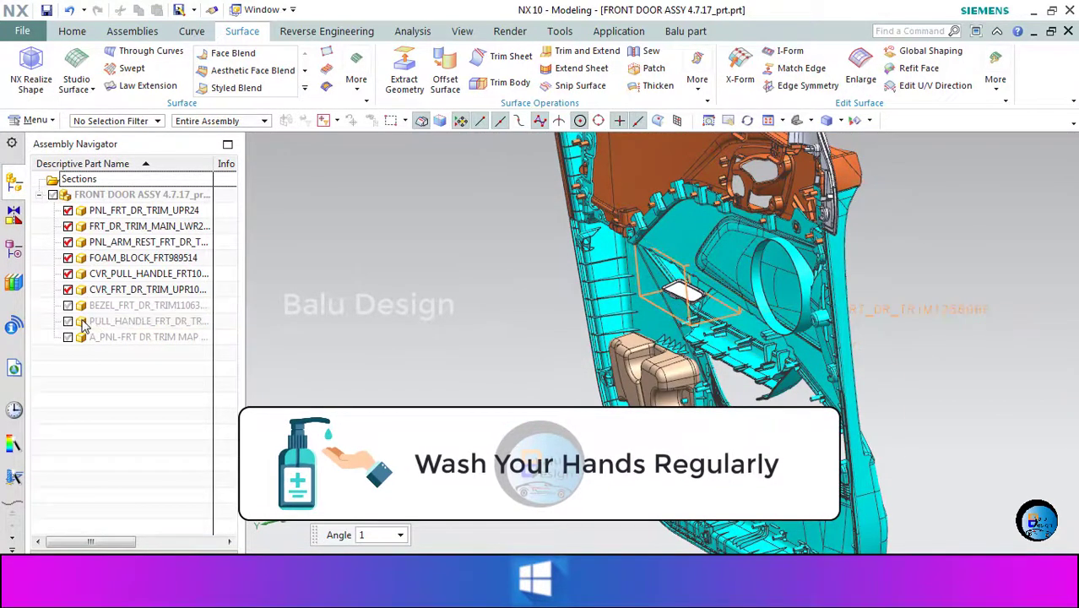
middle_click_drag(325, 320, 361, 277)
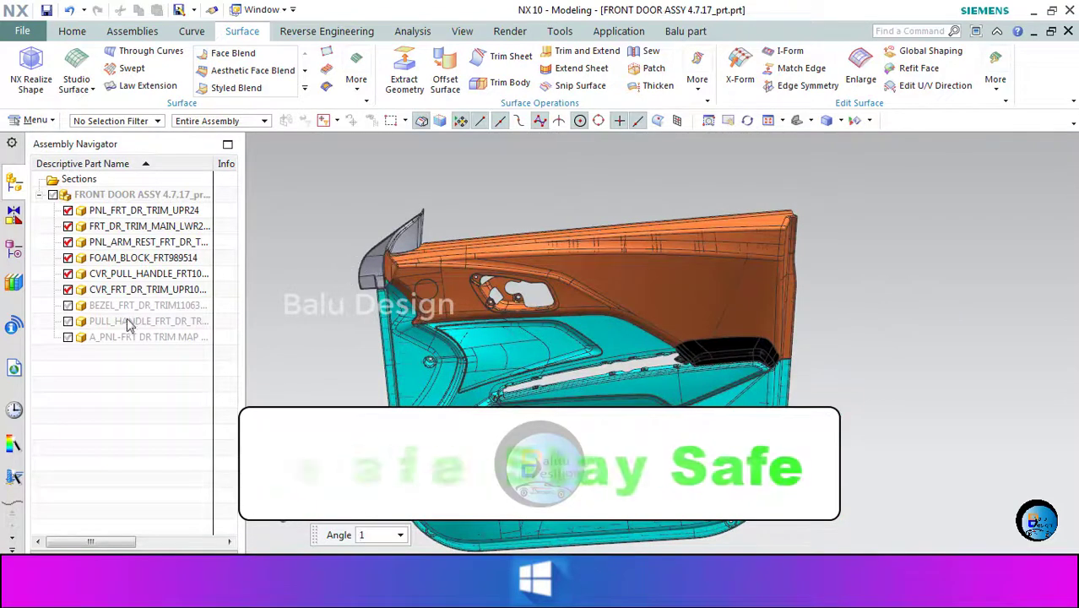
- Show the BEZEL component in Assembly Navigator
left_click(67, 306)
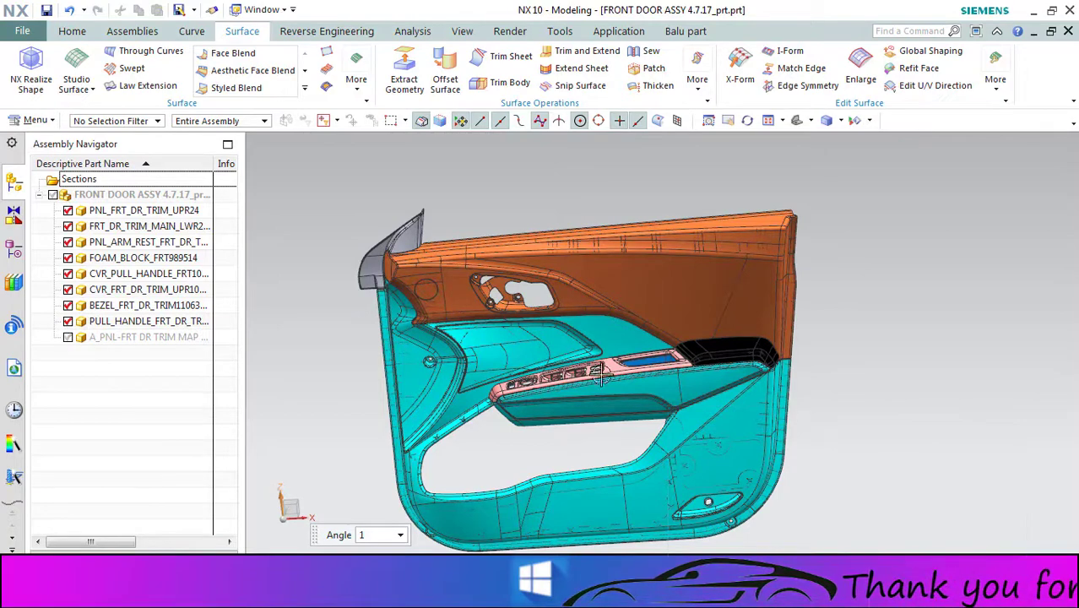
scroll(657, 356, "up", 1)
scroll(656, 356, "up", 2)
scroll(611, 334, "up", 2)
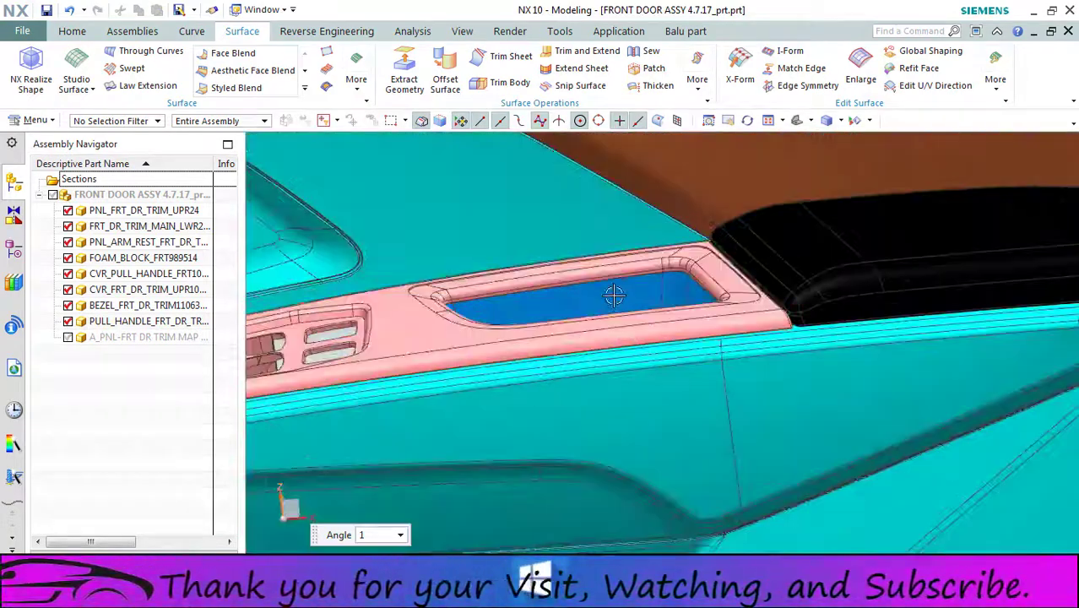
scroll(613, 295, "up", 2)
scroll(615, 292, "up", 1)
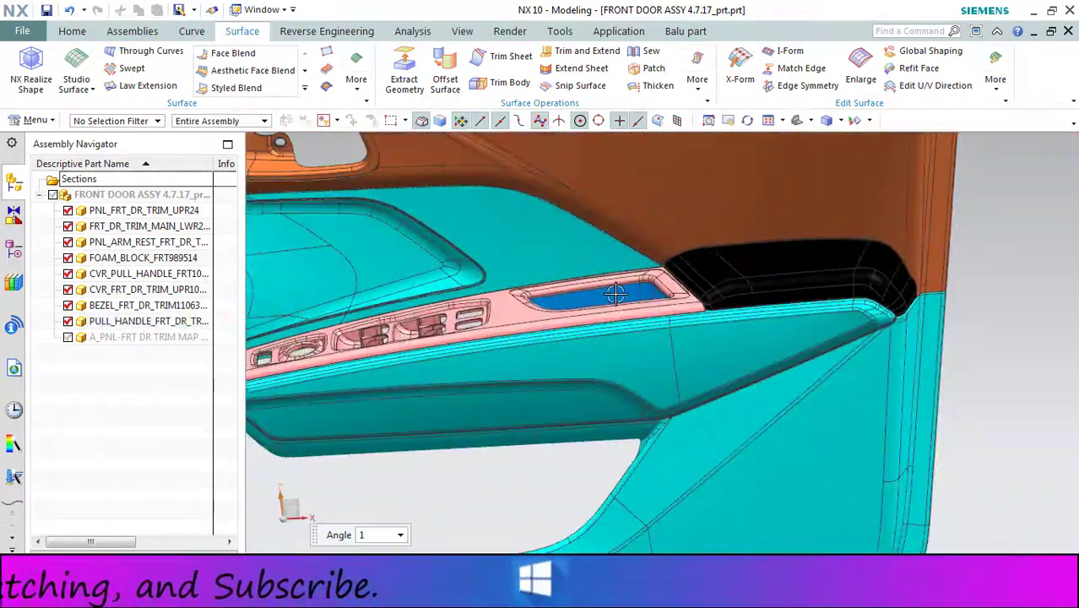
scroll(615, 293, "up", 3)
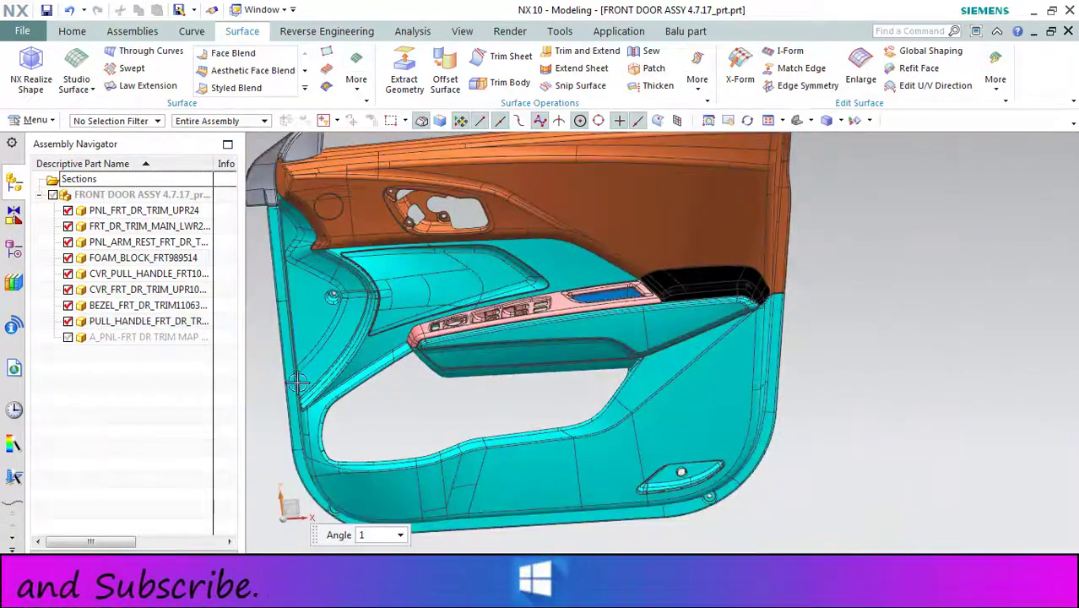
- Show the A_PNL-FRT DR TRIM MAP map pocket component
left_click(69, 337)
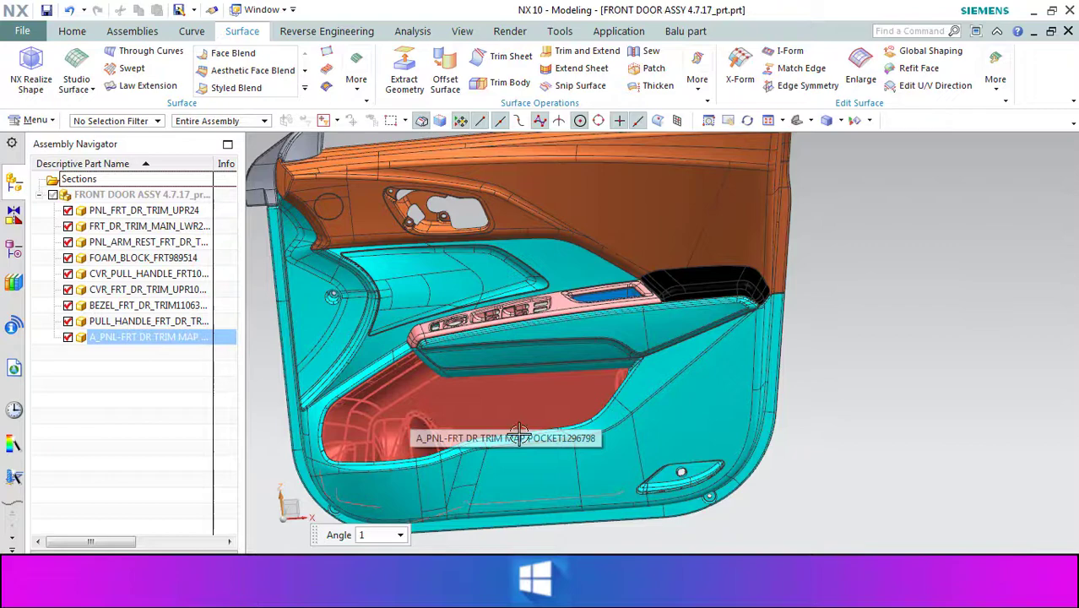
scroll(465, 418, "up", 3)
scroll(607, 243, "up", 2)
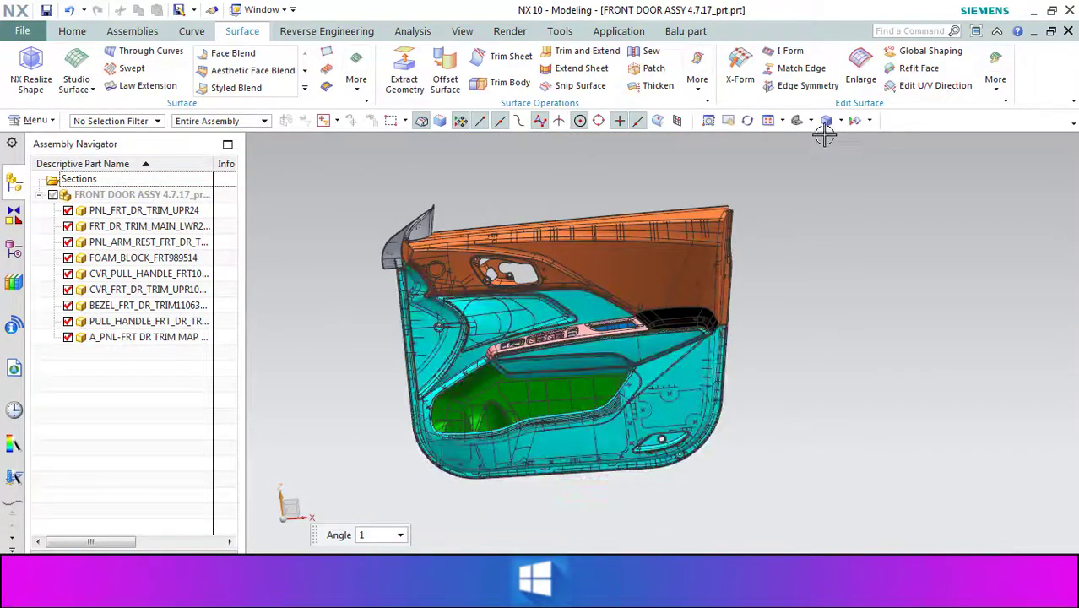